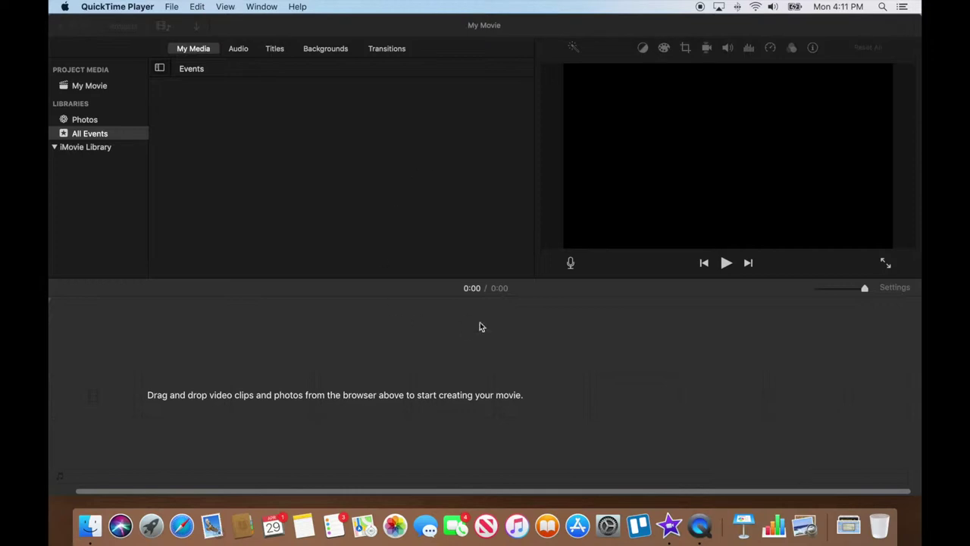
Step: Drag interview 01.mov and interview 02.mov from the Video 3 folder into the iMovie timeline
{"action": "left_click", "coordinate": [91, 530]}
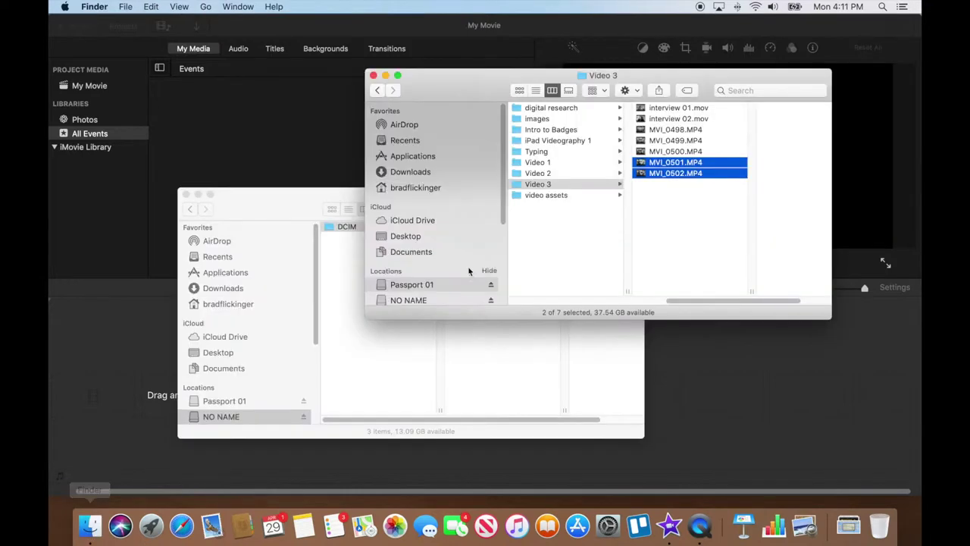
{"action": "left_click", "coordinate": [643, 119]}
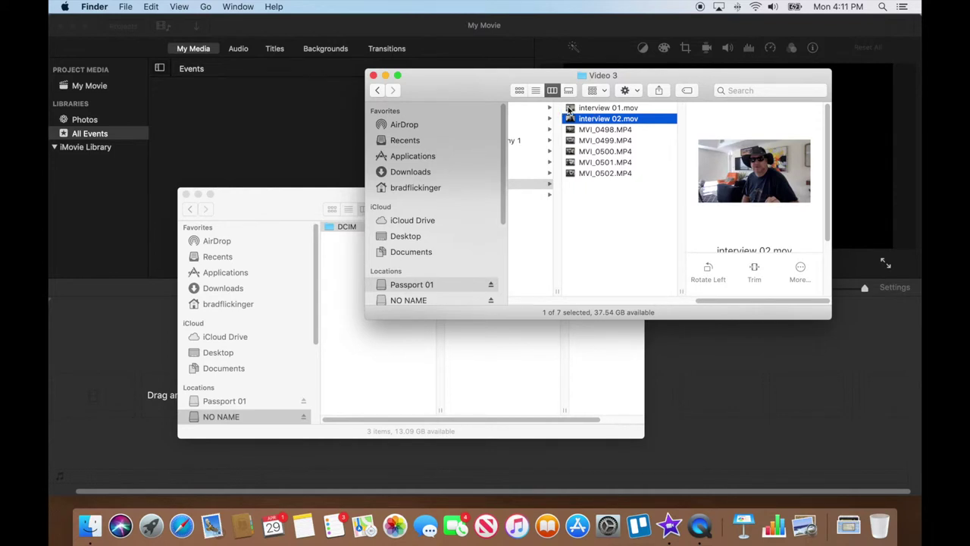
{"action": "left_click", "coordinate": [570, 108], "text": "shift"}
{"action": "left_click_drag", "start_coordinate": [570, 110], "coordinate": [692, 381]}
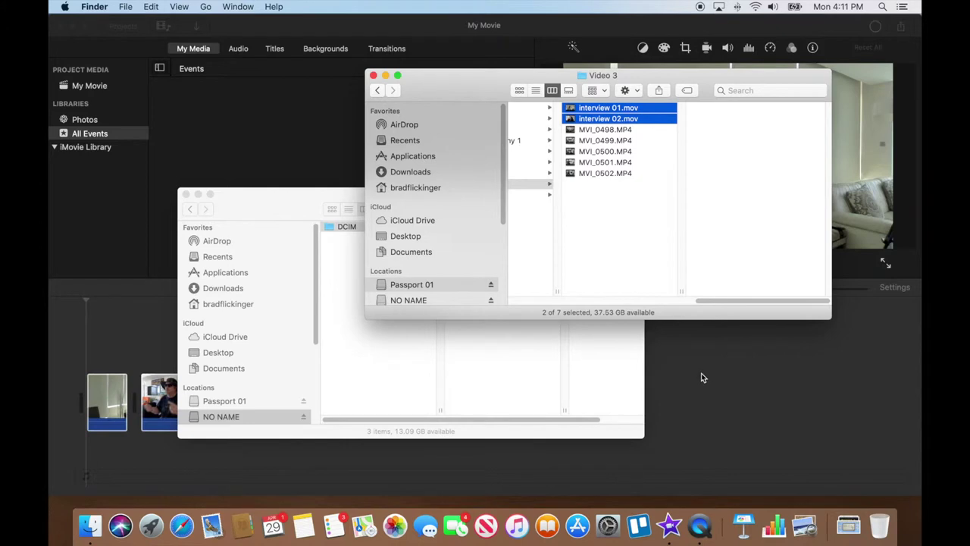
{"action": "left_click", "coordinate": [699, 376]}
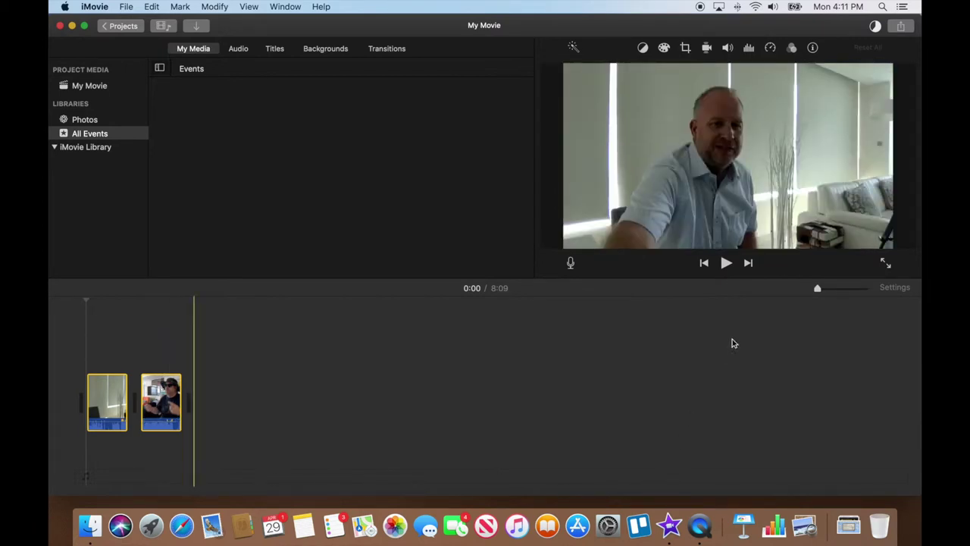
Step: Zoom the timeline in so the two interview clips show as a filmstrip with waveform
{"action": "left_click_drag", "start_coordinate": [820, 289], "coordinate": [829, 289]}
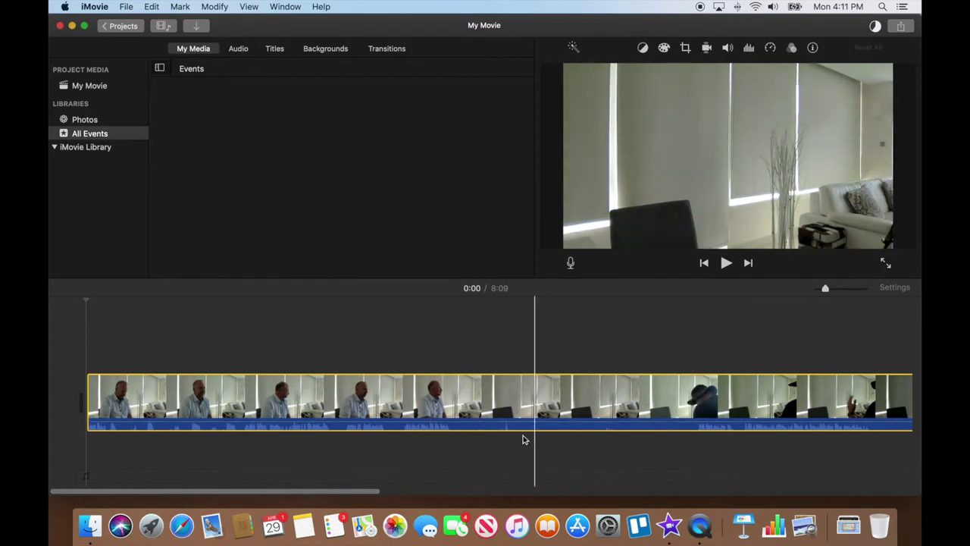
{"action": "left_click_drag", "start_coordinate": [370, 491], "coordinate": [517, 491]}
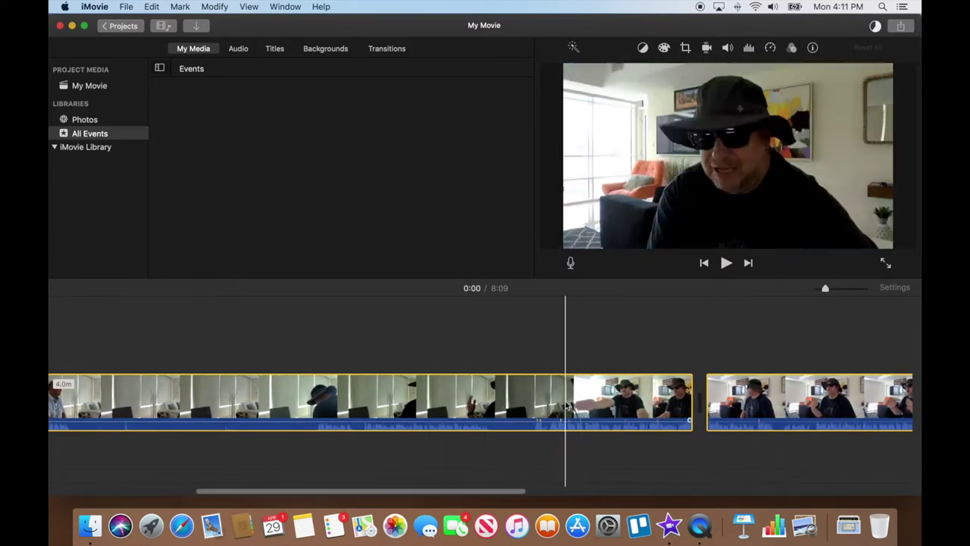
{"action": "key", "text": "space"}
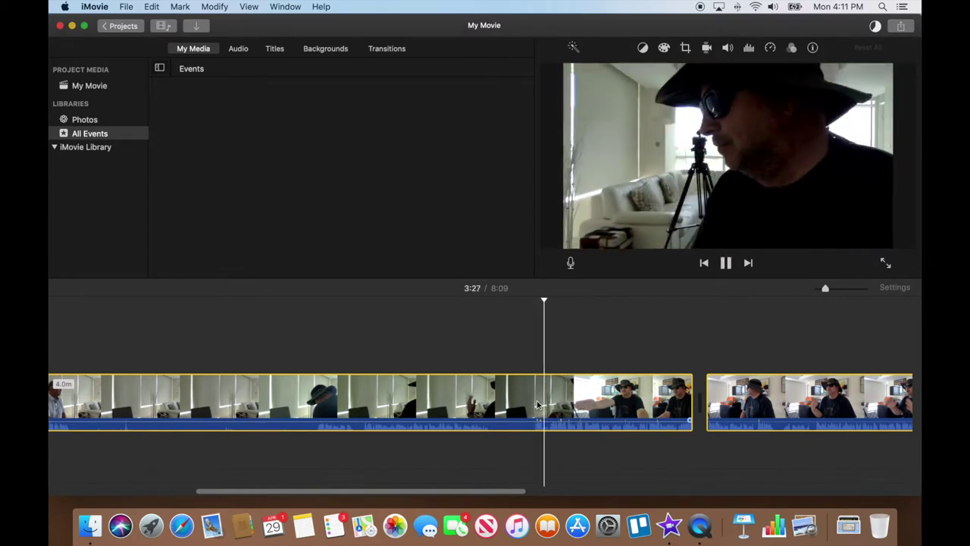
{"action": "key", "text": "space"}
{"action": "scroll", "coordinate": [440, 480], "scroll_direction": "left", "scroll_amount": 10}
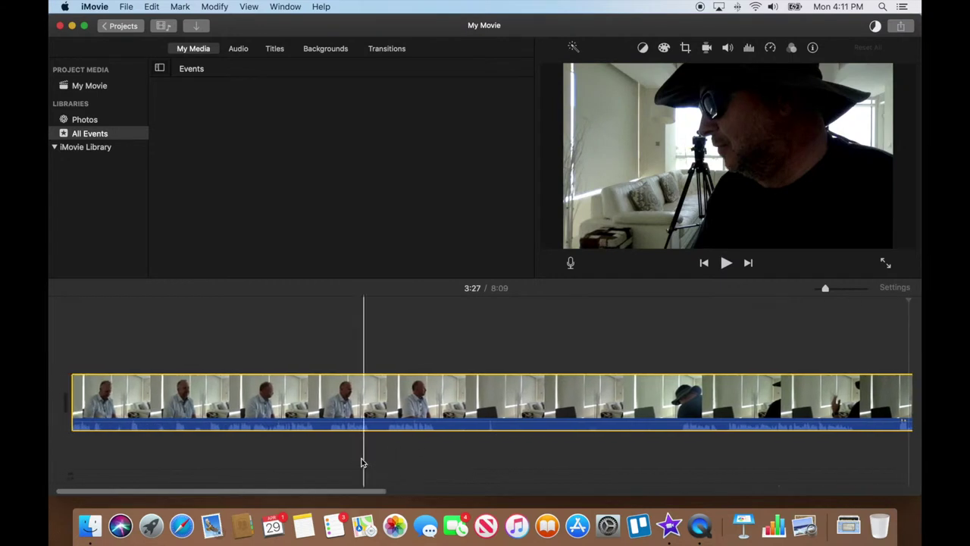
{"action": "key", "text": "space"}
{"action": "key", "text": "space"}
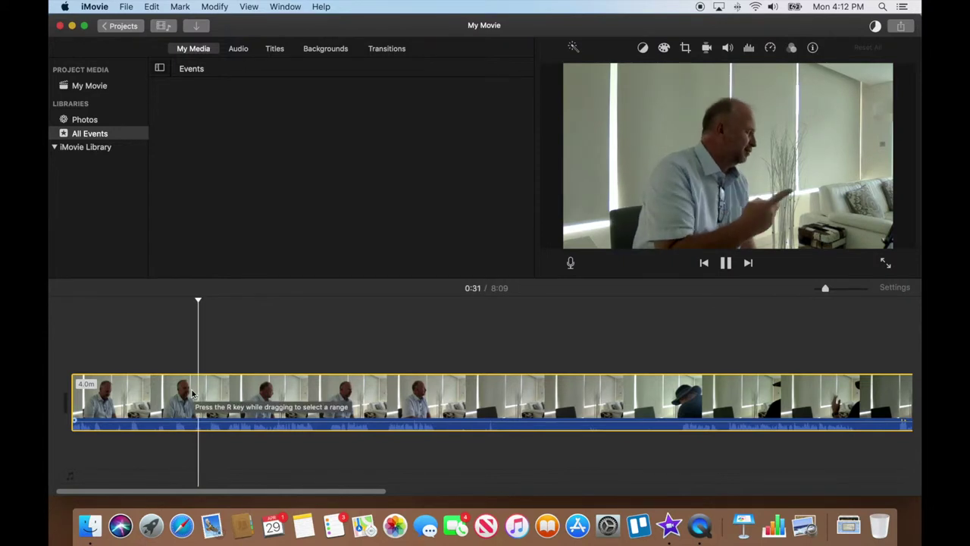
{"action": "key", "text": "space"}
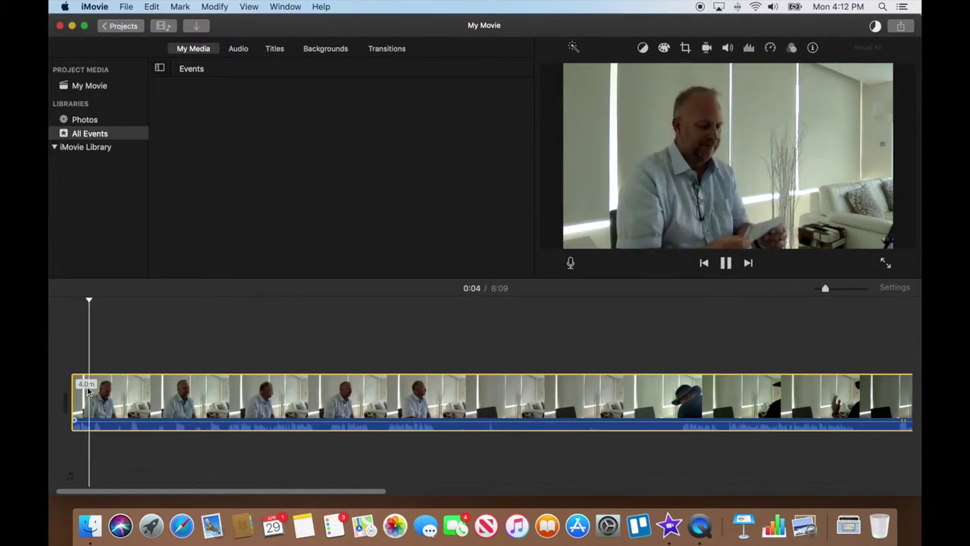
{"action": "key", "text": "space"}
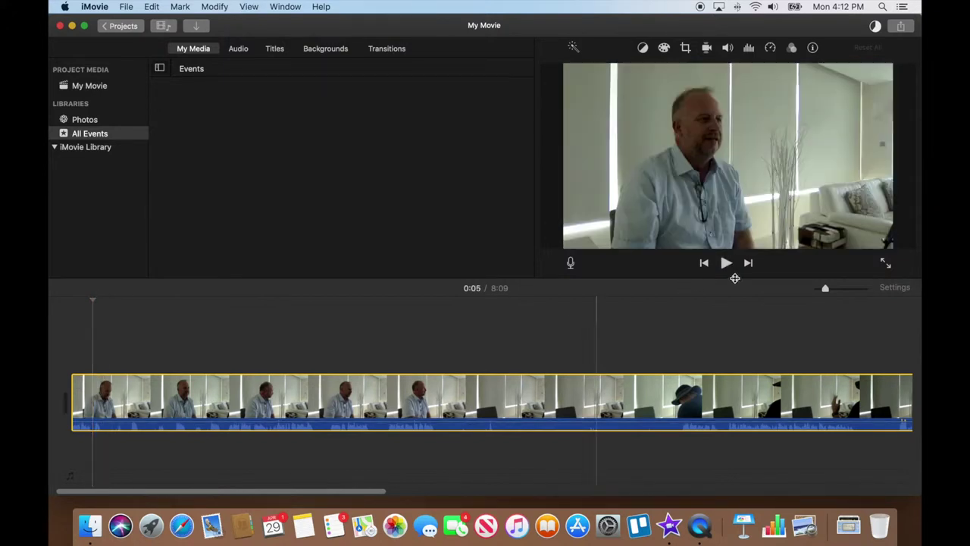
{"action": "left_click_drag", "start_coordinate": [827, 288], "coordinate": [841, 289]}
{"action": "left_click_drag", "start_coordinate": [139, 489], "coordinate": [106, 487]}
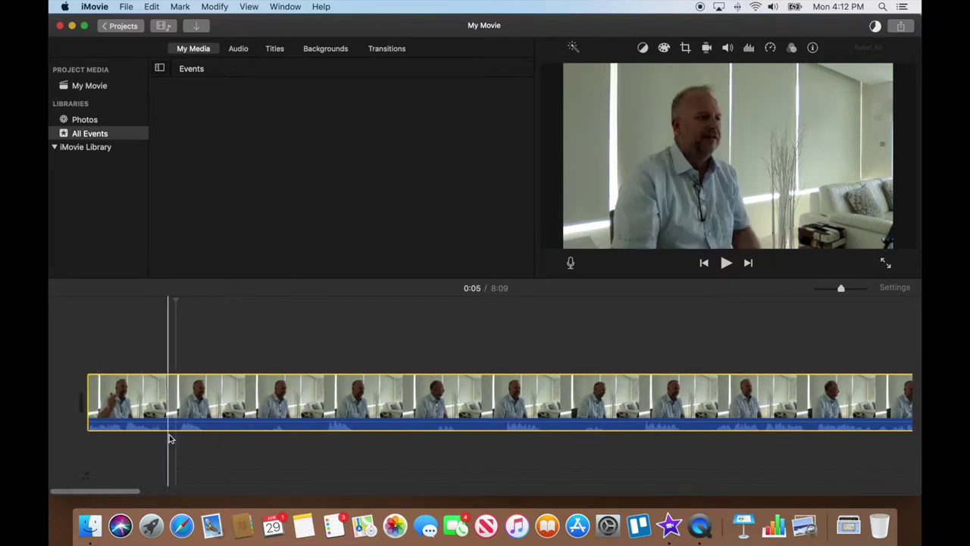
Step: Split off and delete the interview's opening piece, then split the clip again near 0:02
{"action": "key", "text": "space"}
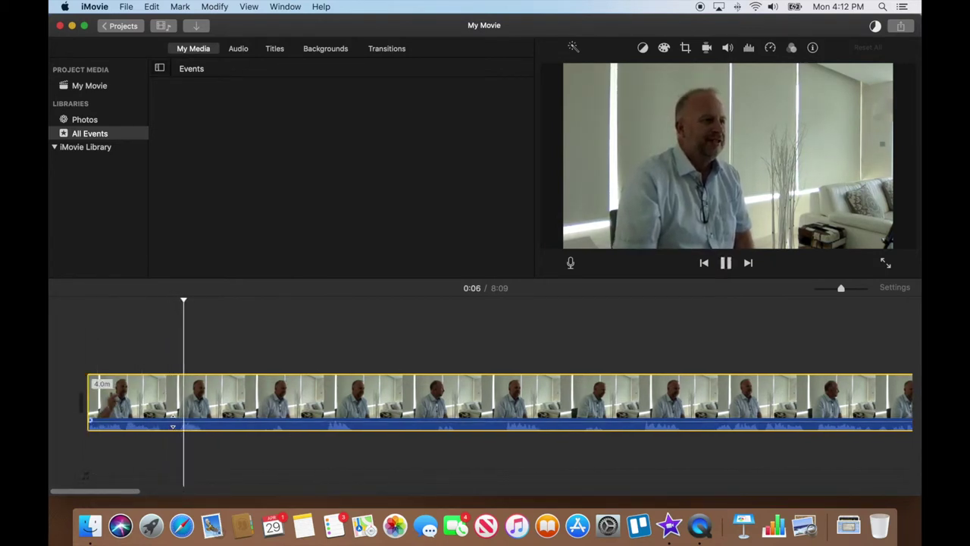
{"action": "key", "text": "space"}
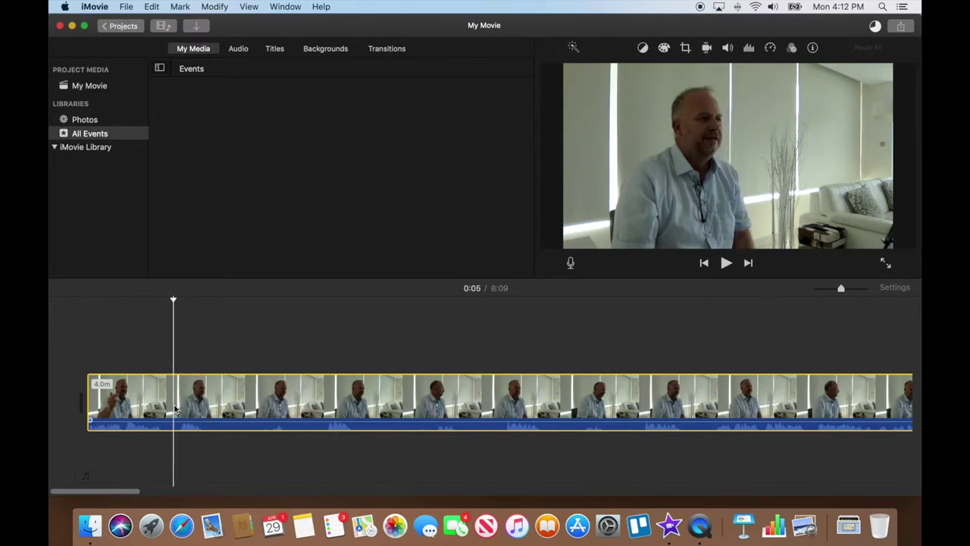
{"action": "key", "text": "super+b"}
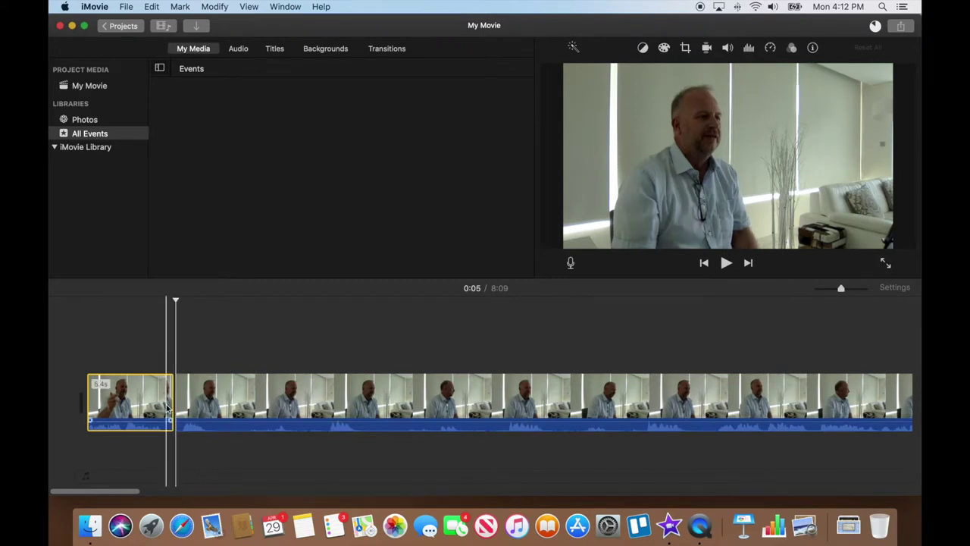
{"action": "key", "text": "Delete"}
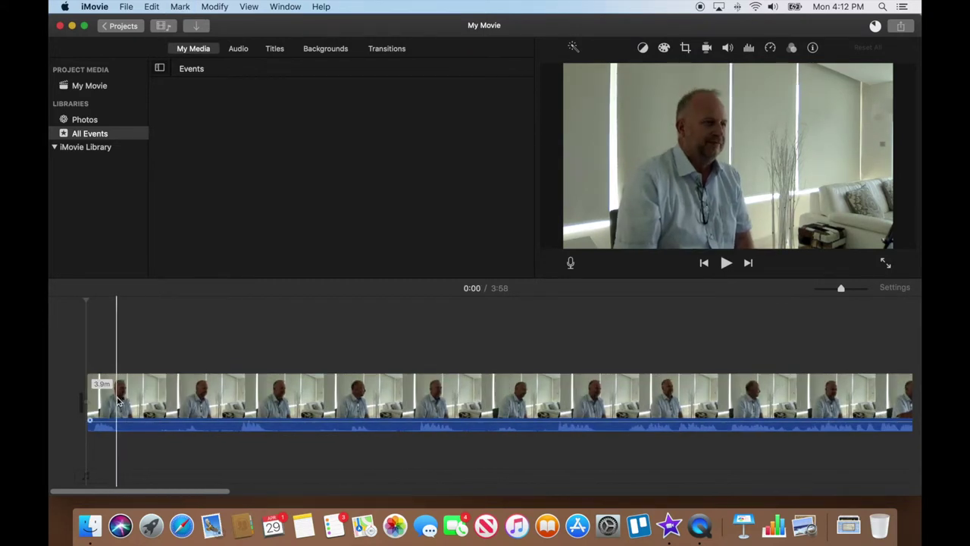
{"action": "left_click", "coordinate": [117, 416]}
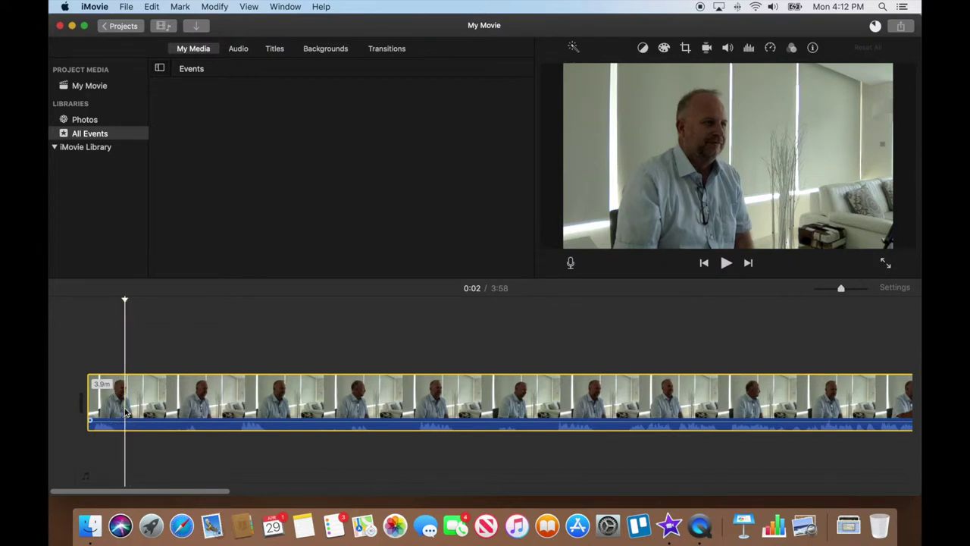
{"action": "key", "text": "super+b"}
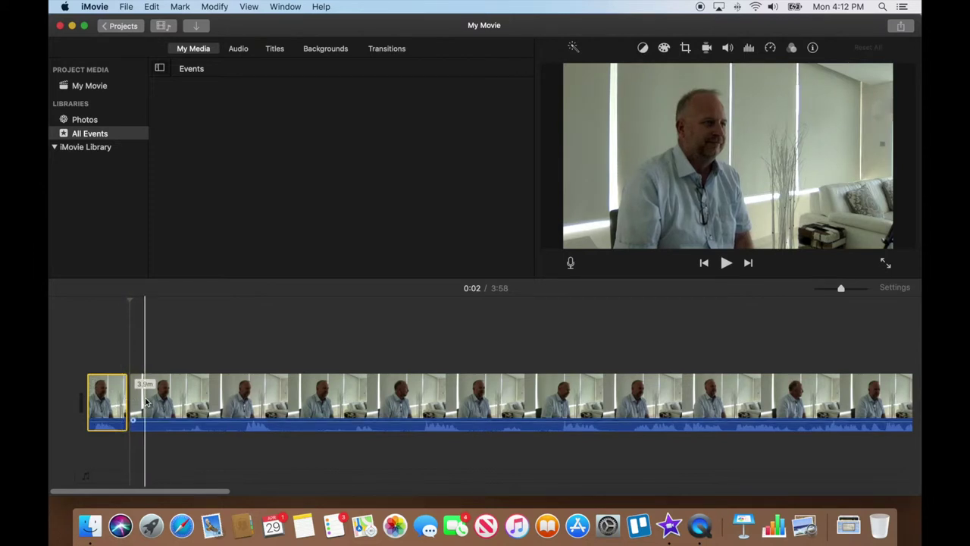
Step: Split the long clip twice and delete the unwanted 7-second piece
{"action": "key", "text": "space"}
{"action": "left_click", "coordinate": [244, 398]}
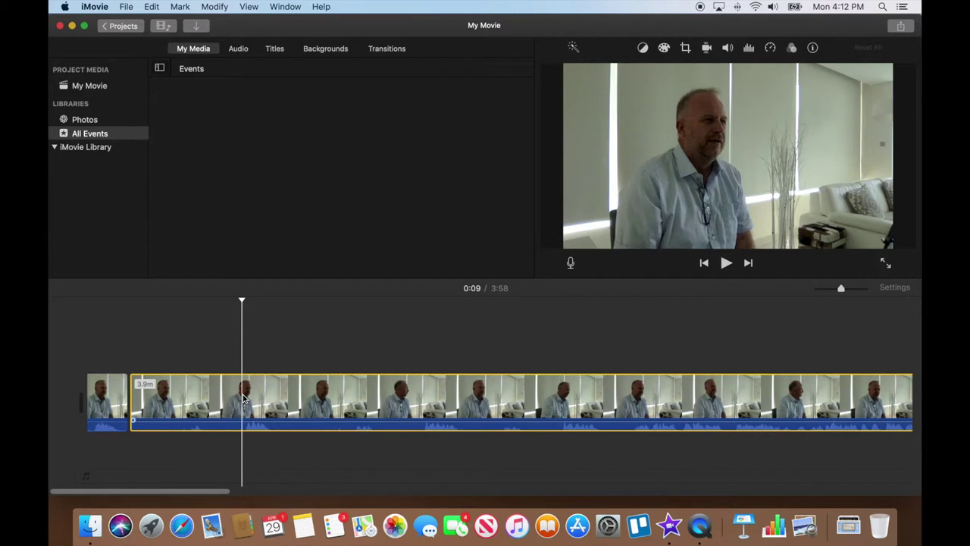
{"action": "key", "text": "super+b"}
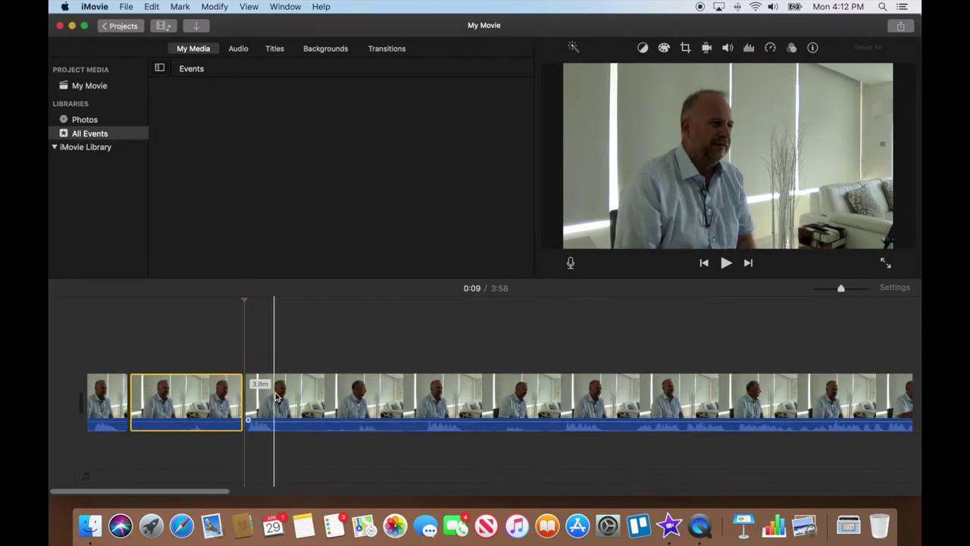
{"action": "left_click", "coordinate": [278, 396]}
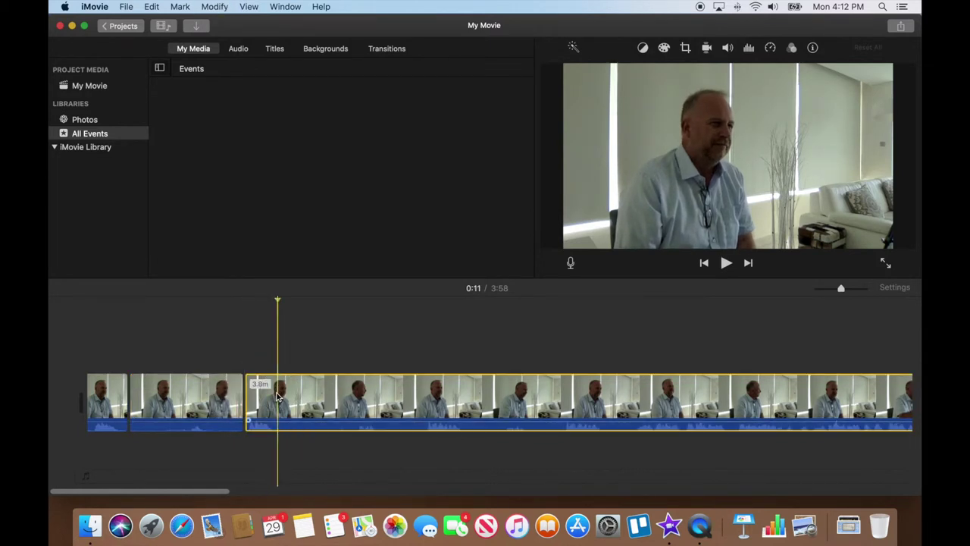
{"action": "key", "text": "super+b"}
{"action": "left_click", "coordinate": [212, 398]}
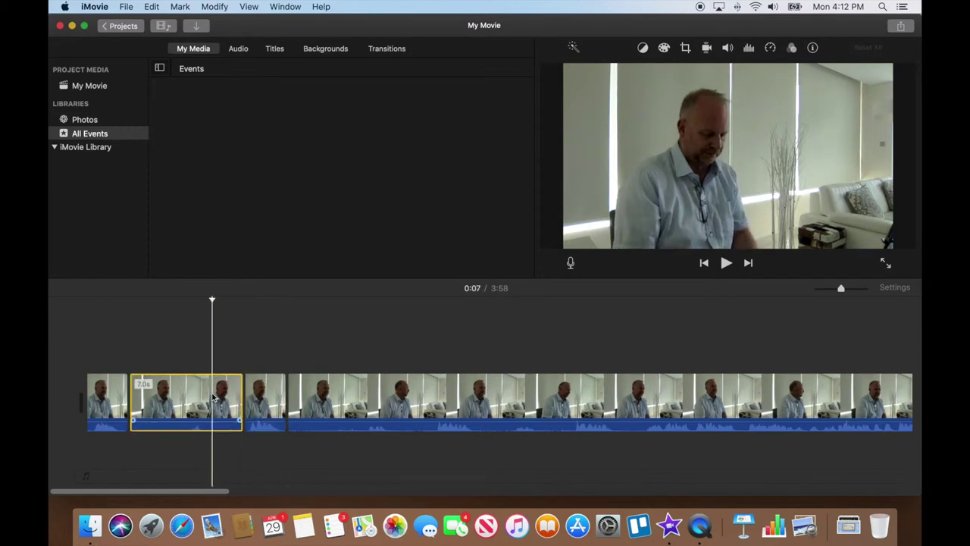
{"action": "key", "text": "Delete"}
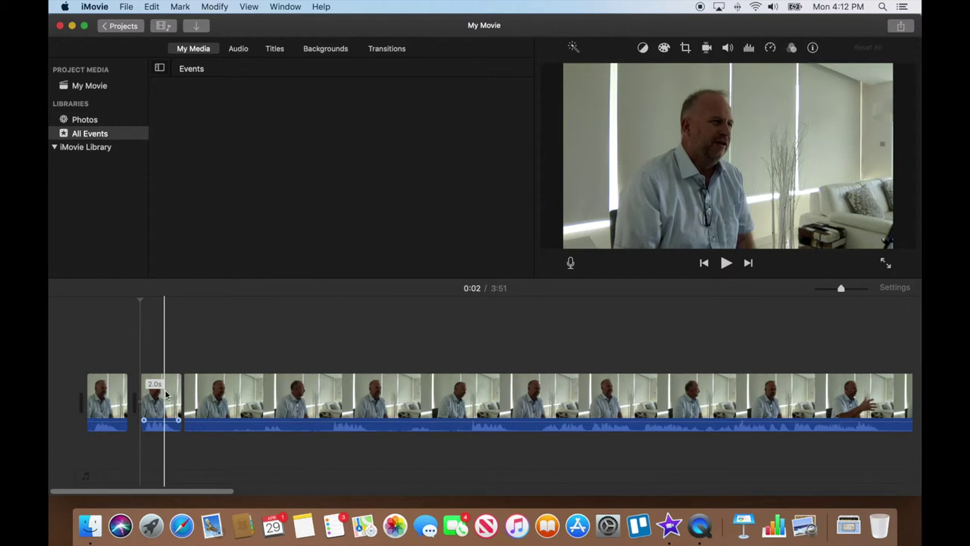
Step: Review the cut, split the clip at 0:13 and 0:16, and delete the 9-second piece
{"action": "key", "text": "space"}
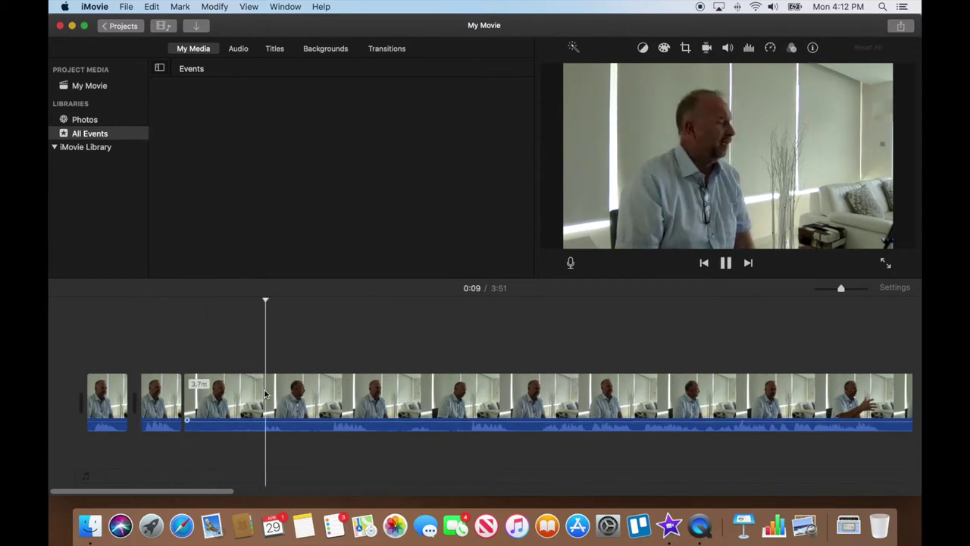
{"action": "key", "text": "space"}
{"action": "key", "text": "space"}
{"action": "left_click", "coordinate": [328, 393]}
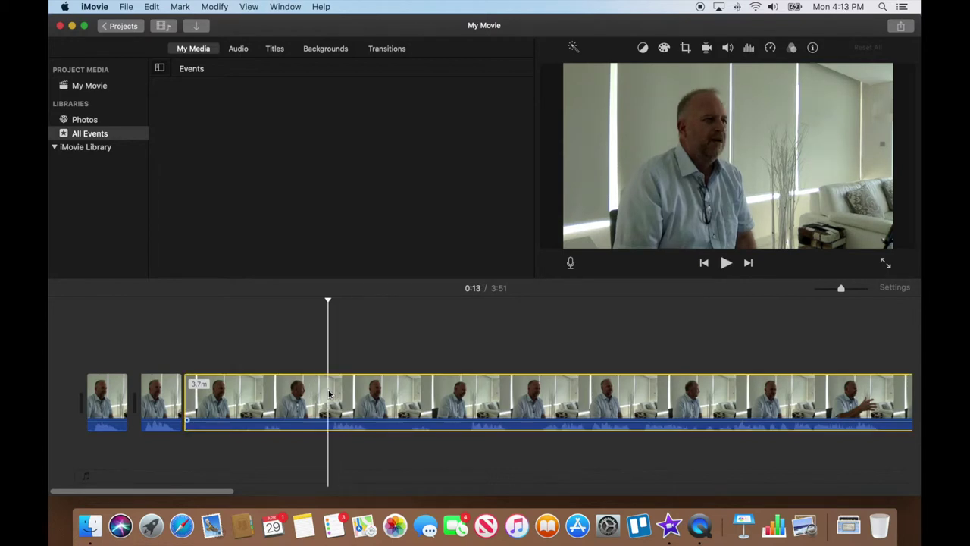
{"action": "key", "text": "super+b"}
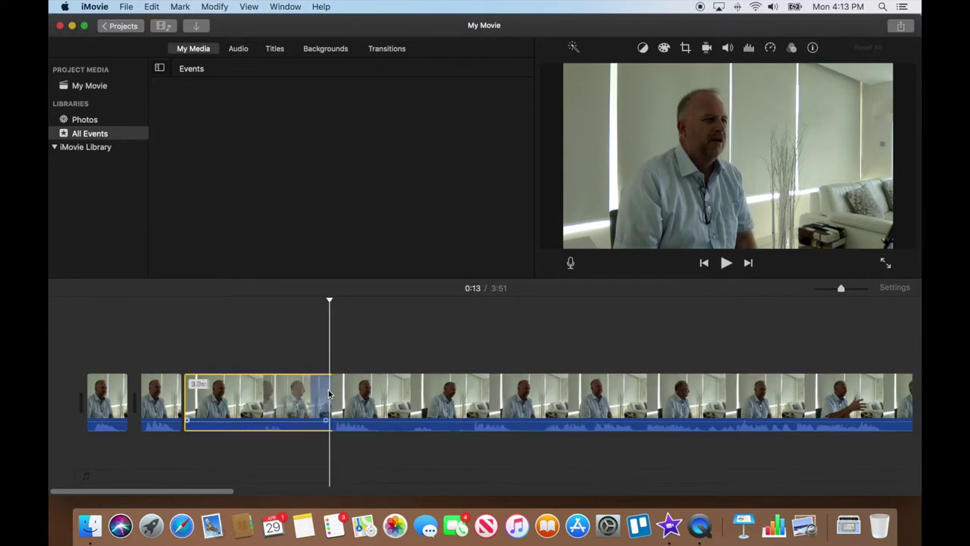
{"action": "left_click", "coordinate": [376, 393]}
{"action": "key", "text": "super+b"}
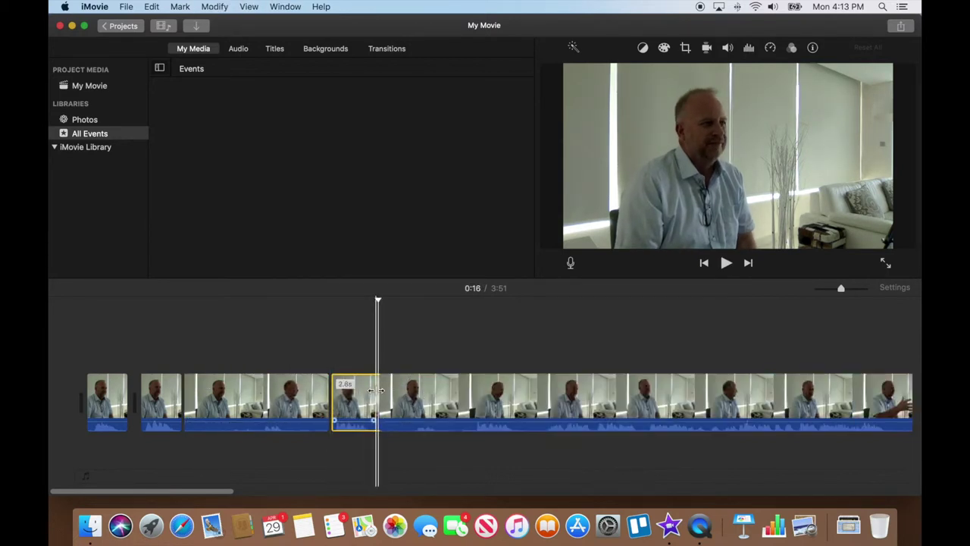
{"action": "left_click", "coordinate": [283, 390]}
{"action": "key", "text": "Delete"}
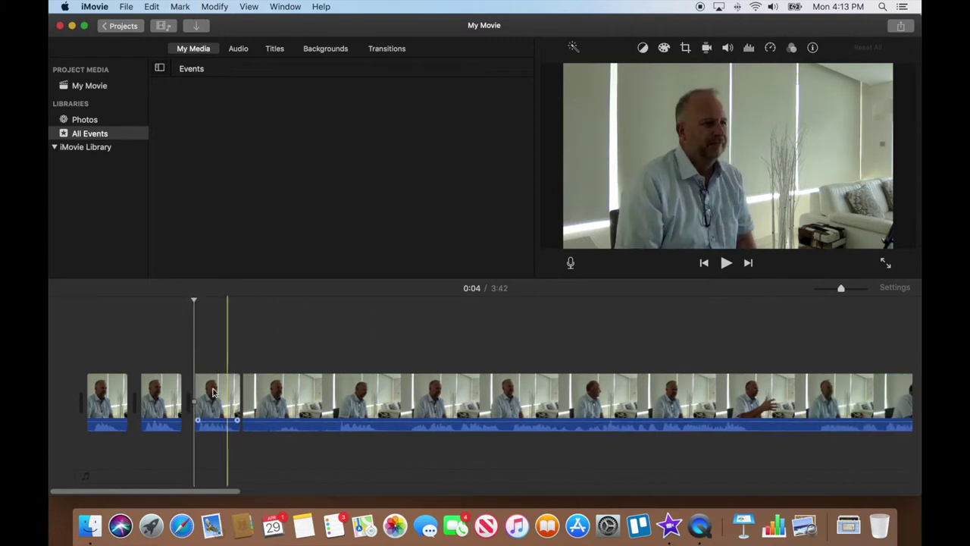
Step: Split the long clip twice more, delete a 5.8-second piece, and play back the 3:36 movie
{"action": "left_click", "coordinate": [337, 390]}
{"action": "key", "text": "super+b"}
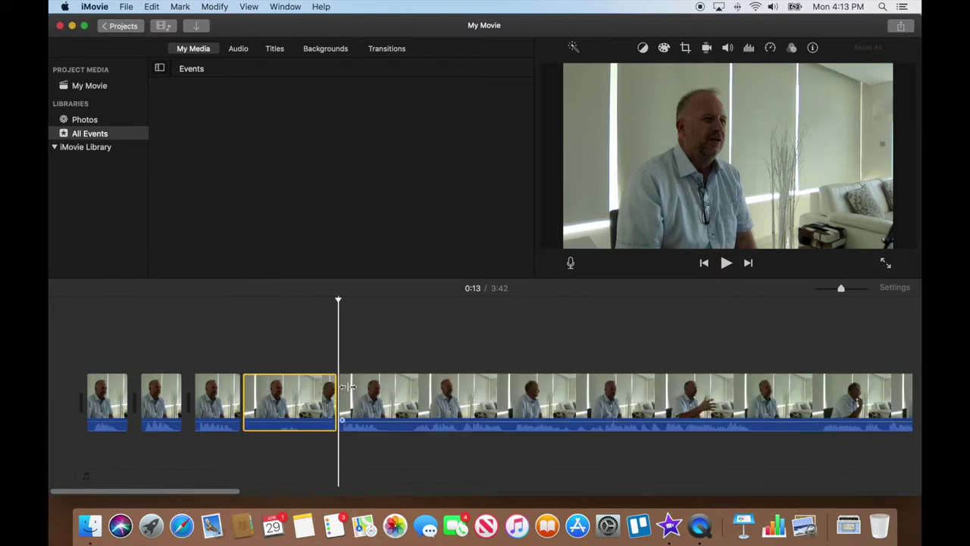
{"action": "left_click", "coordinate": [386, 388]}
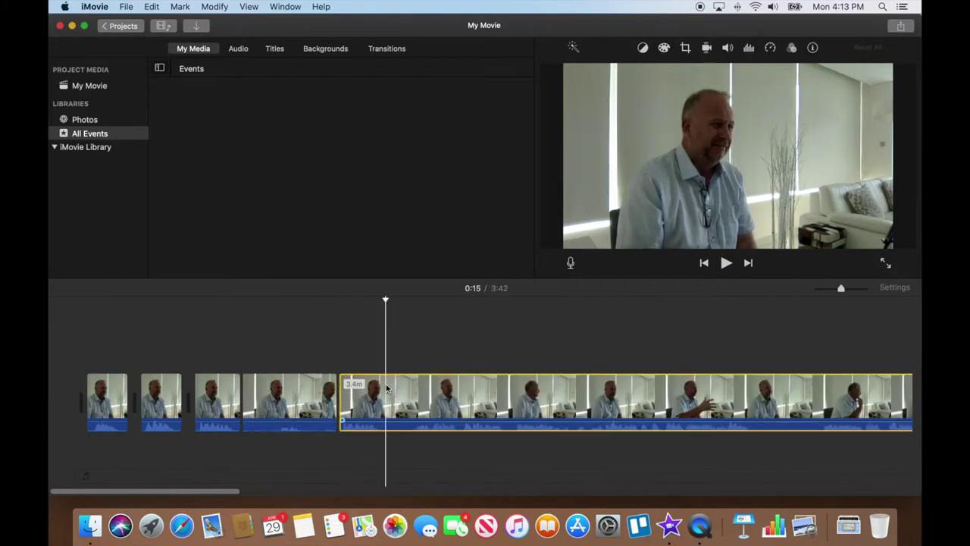
{"action": "key", "text": "super+b"}
{"action": "left_click", "coordinate": [311, 391]}
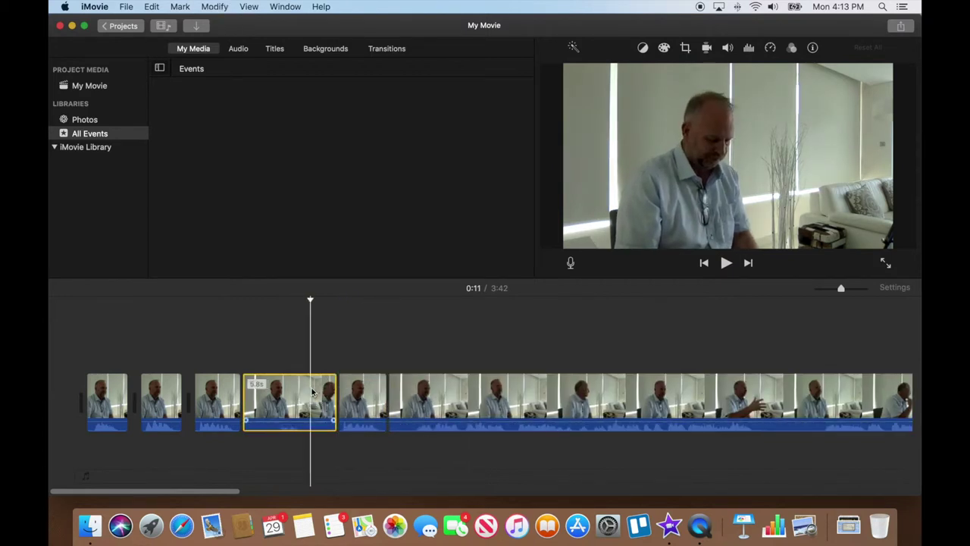
{"action": "key", "text": "Delete"}
{"action": "key", "text": "space"}
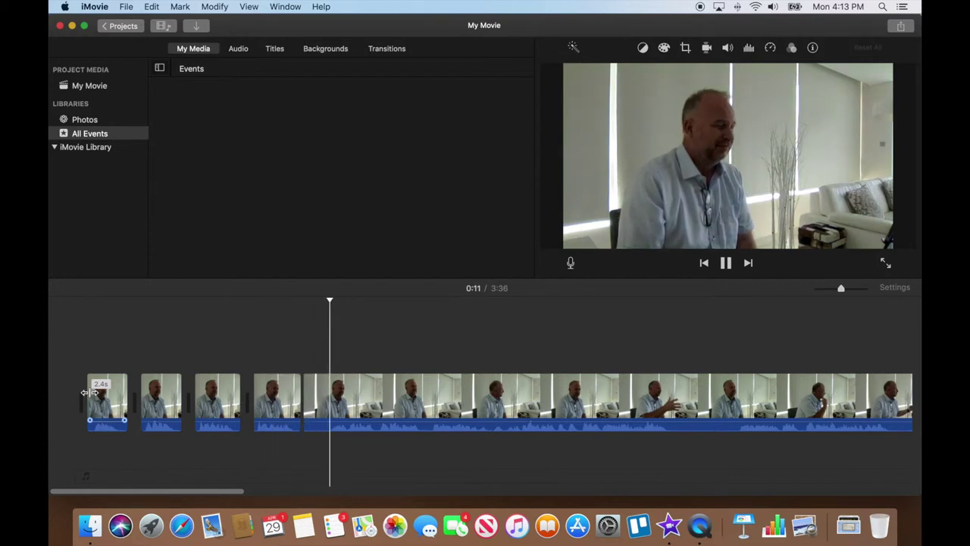
Step: Trim the end of the fourth short clip slightly and select all four short clips
{"action": "key", "text": "space"}
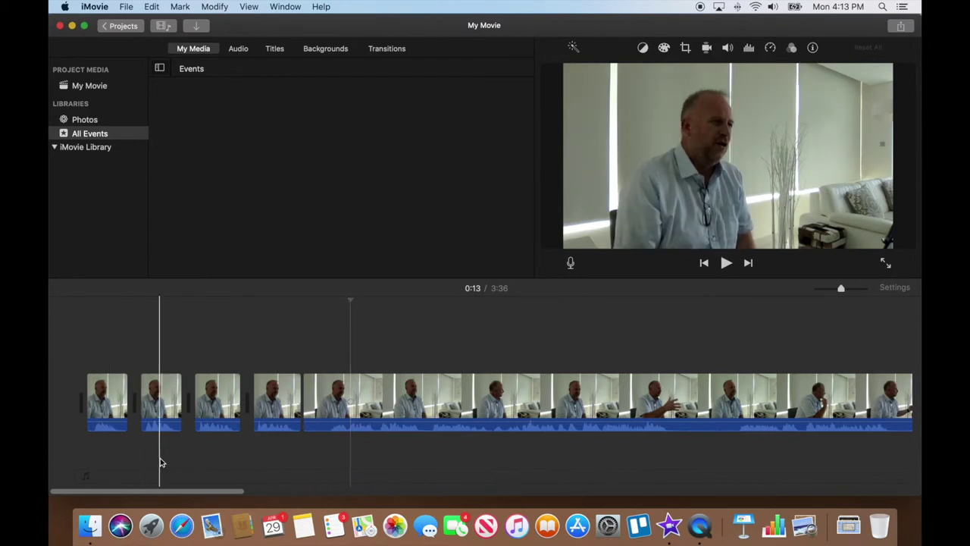
{"action": "left_click_drag", "start_coordinate": [177, 490], "coordinate": [742, 489]}
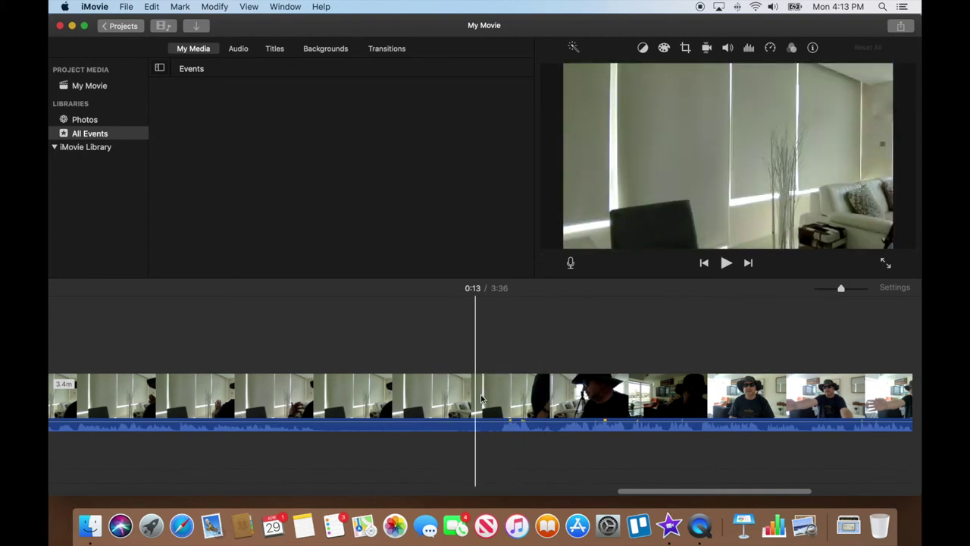
{"action": "left_click_drag", "start_coordinate": [622, 489], "coordinate": [314, 463]}
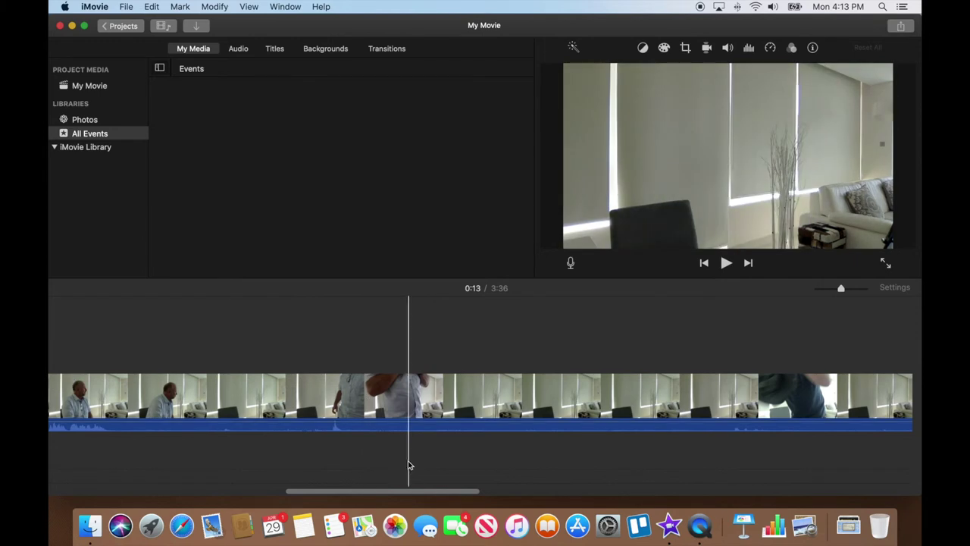
{"action": "left_click_drag", "start_coordinate": [403, 491], "coordinate": [155, 482]}
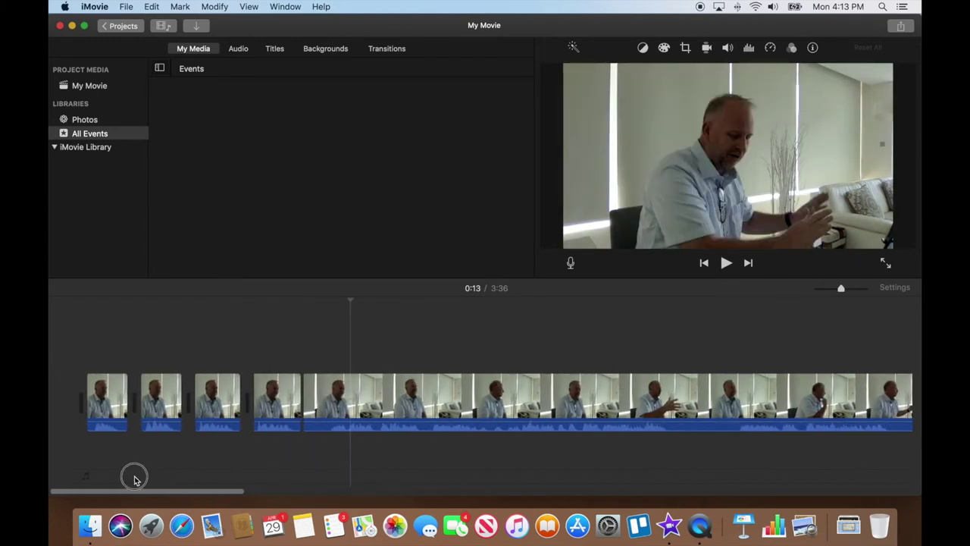
{"action": "left_click", "coordinate": [285, 407]}
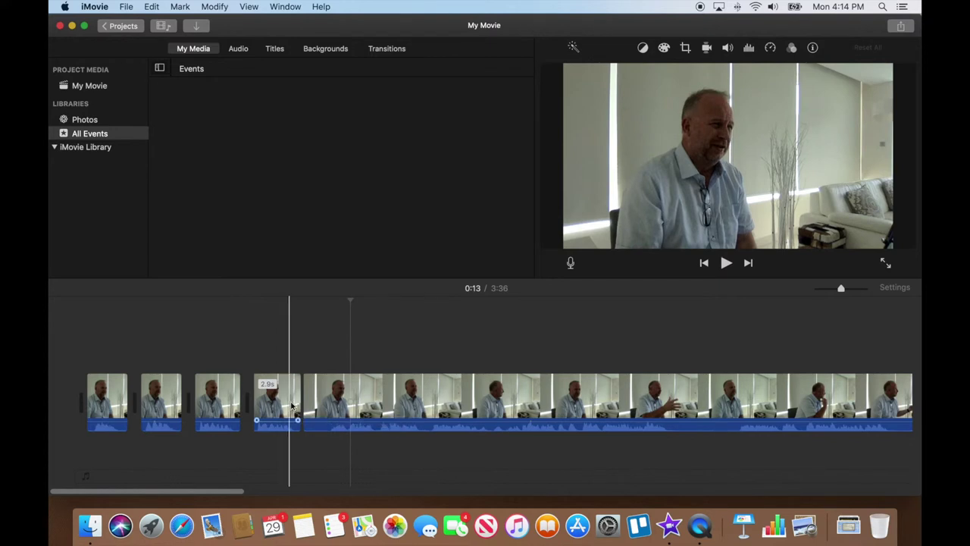
{"action": "mouse_move", "coordinate": [298, 400]}
{"action": "left_mouse_down"}
{"action": "mouse_move", "coordinate": [289, 400]}
{"action": "mouse_move", "coordinate": [306, 399]}
{"action": "left_mouse_up"}
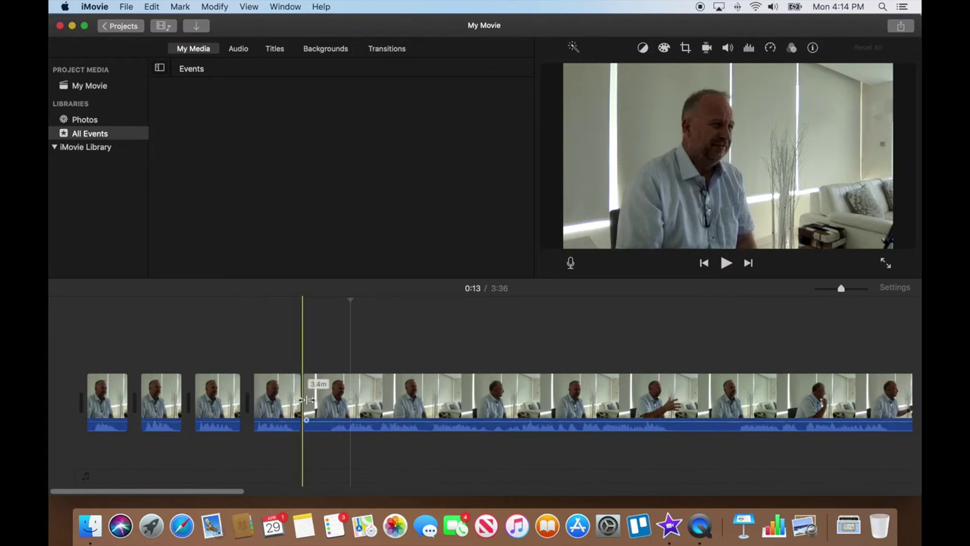
{"action": "left_click_drag", "start_coordinate": [274, 342], "coordinate": [113, 409]}
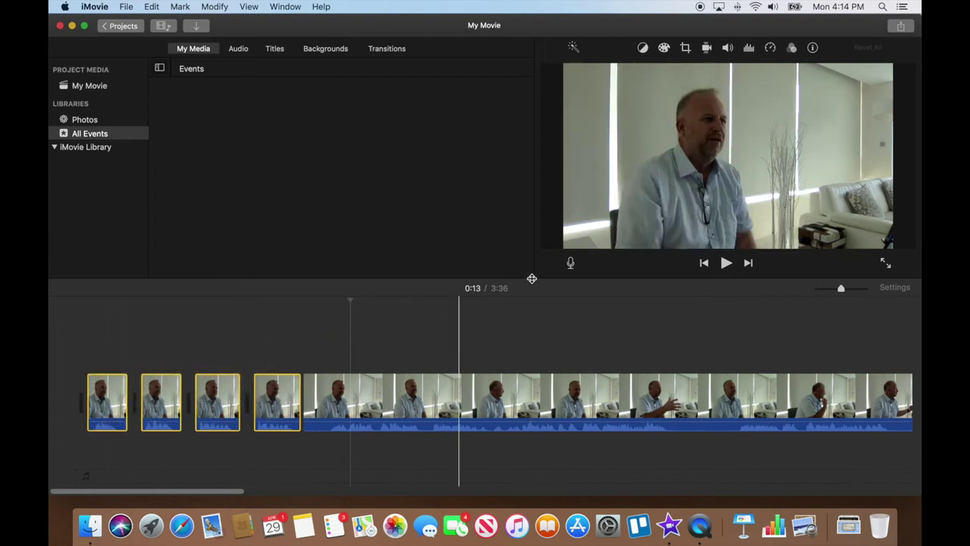
Step: Turn on Reduce background noise at 50% for the four short clips and preview them
{"action": "left_click", "coordinate": [749, 49]}
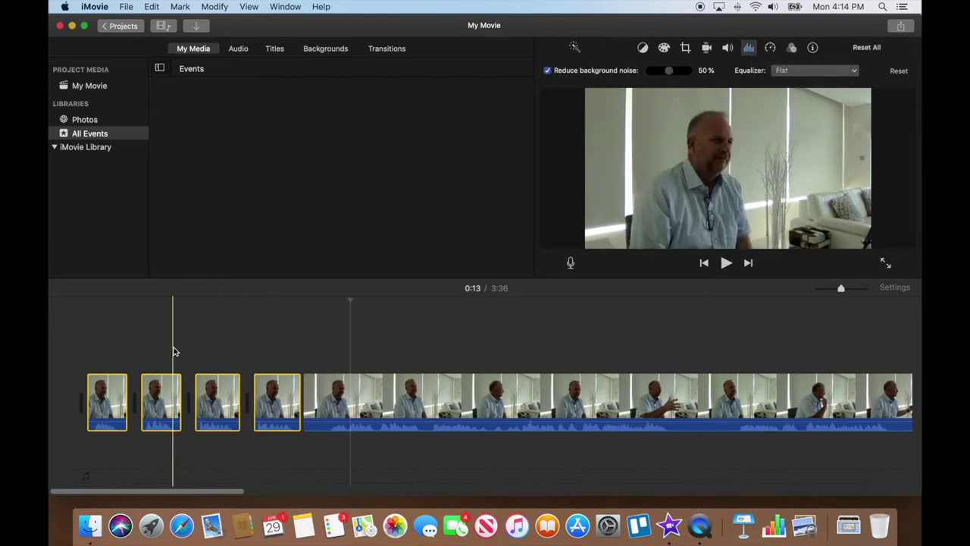
{"action": "key", "text": "space"}
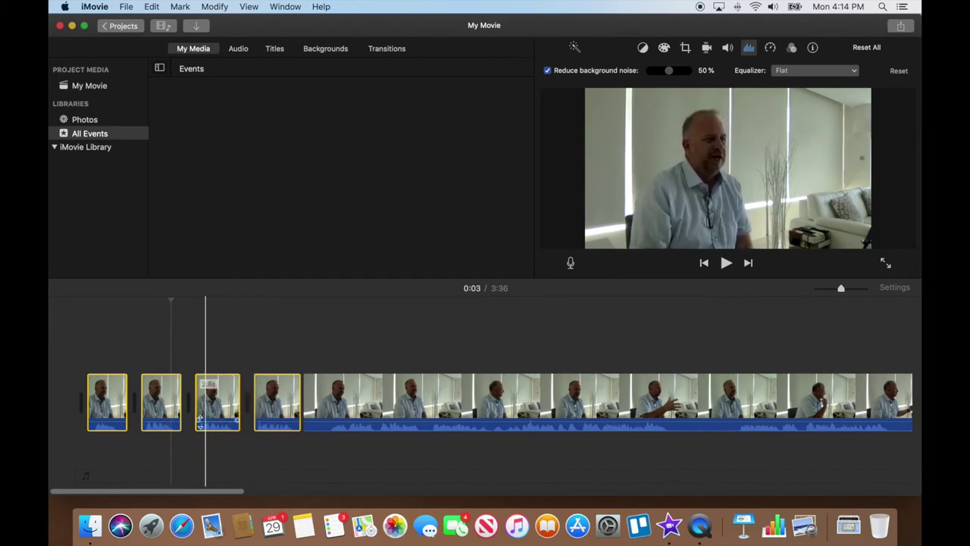
Step: Raise the four short clips' volume from 100% to 132%
{"action": "left_click", "coordinate": [727, 48]}
{"action": "left_click", "coordinate": [663, 72]}
{"action": "left_click_drag", "start_coordinate": [663, 73], "coordinate": [664, 74]}
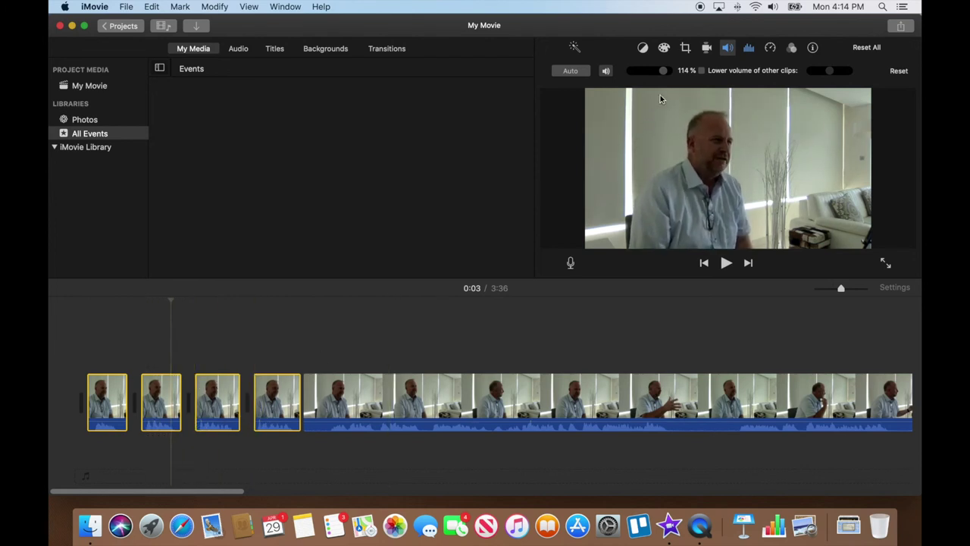
{"action": "left_click_drag", "start_coordinate": [664, 73], "coordinate": [666, 73]}
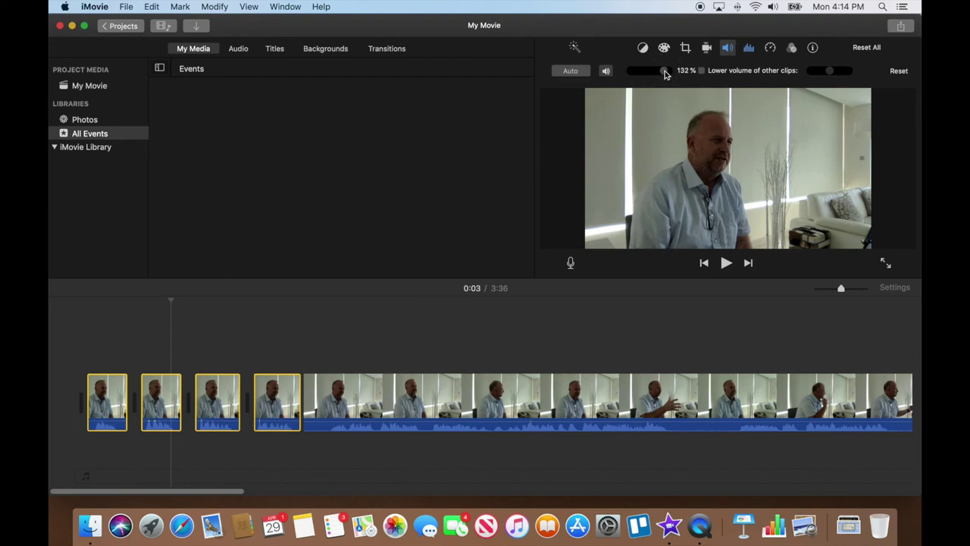